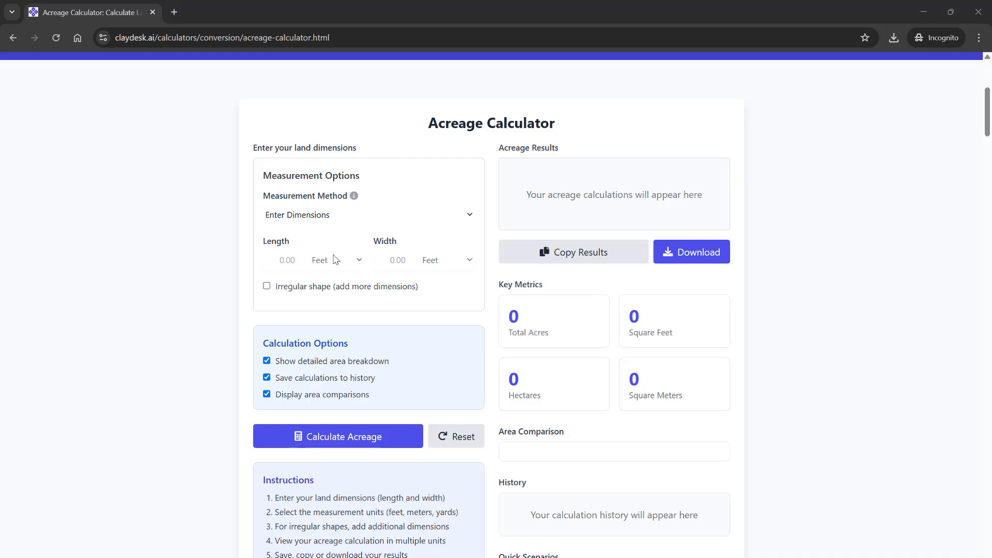
- Enable the irregular shape option to add more side dimensions to the land measurement
scroll(320, 261, "down", 1)
left_click(267, 227)
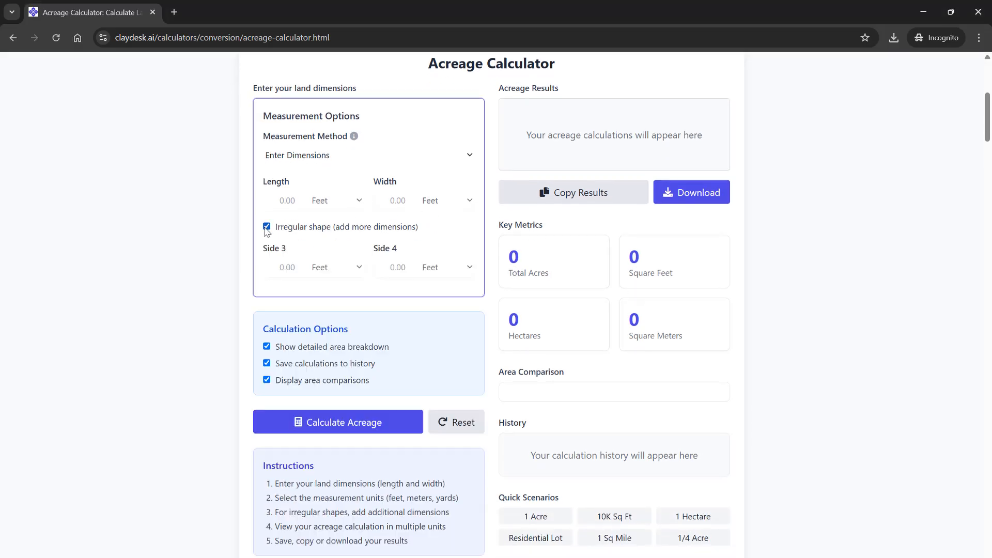
scroll(325, 262, "up", 1)
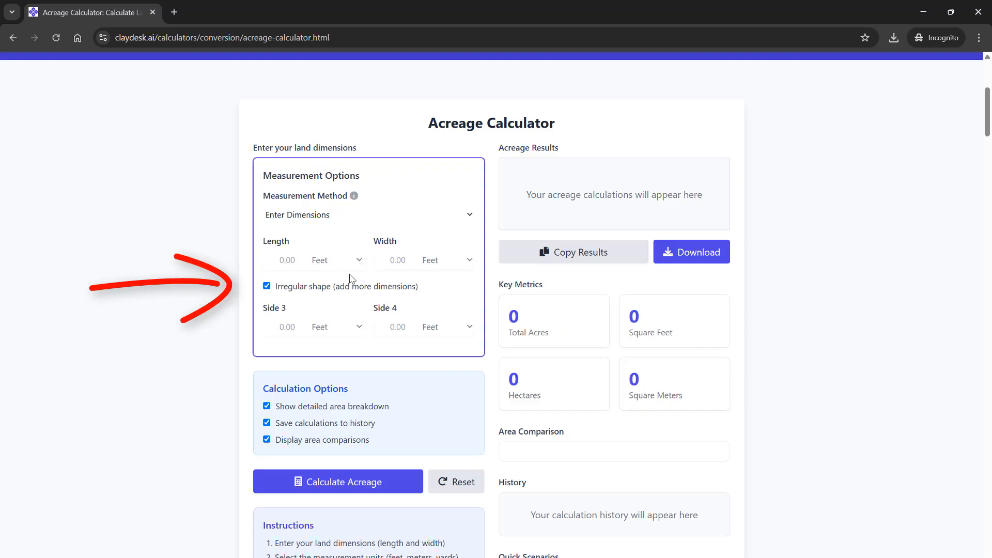
- Look over the page introduction and the calculator's measurement fields and calculation options
scroll(325, 291, "up", 1)
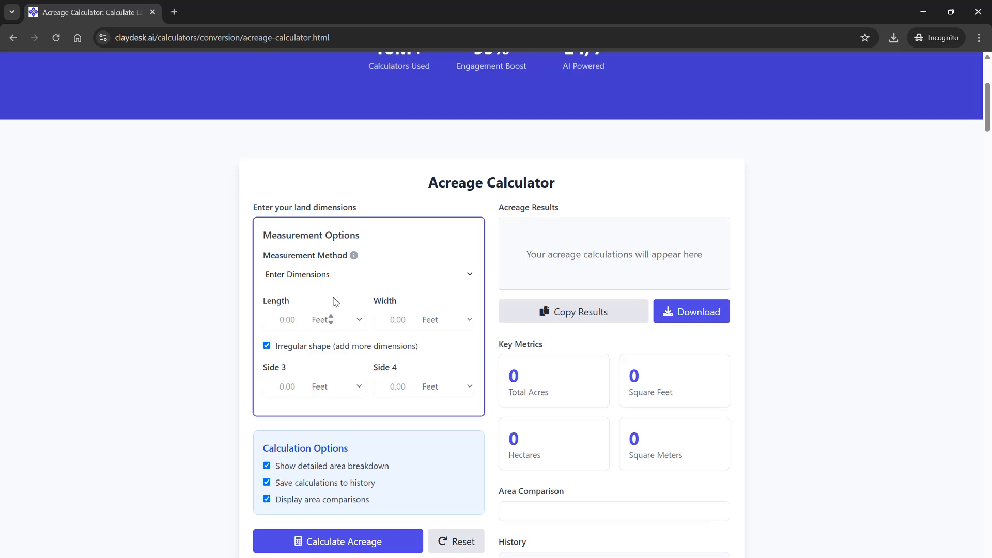
scroll(303, 300, "up", 3)
scroll(302, 299, "down", 2)
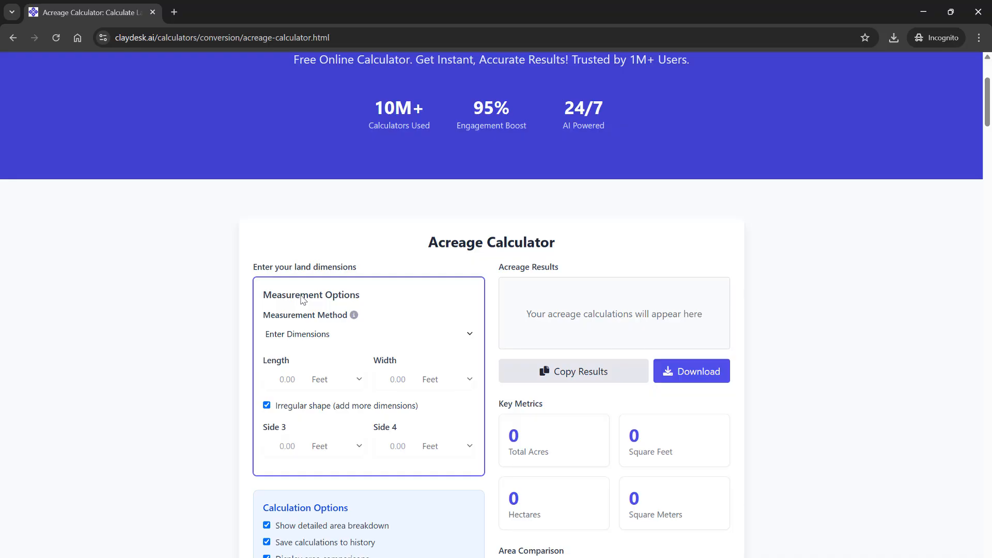
scroll(303, 300, "down", 2)
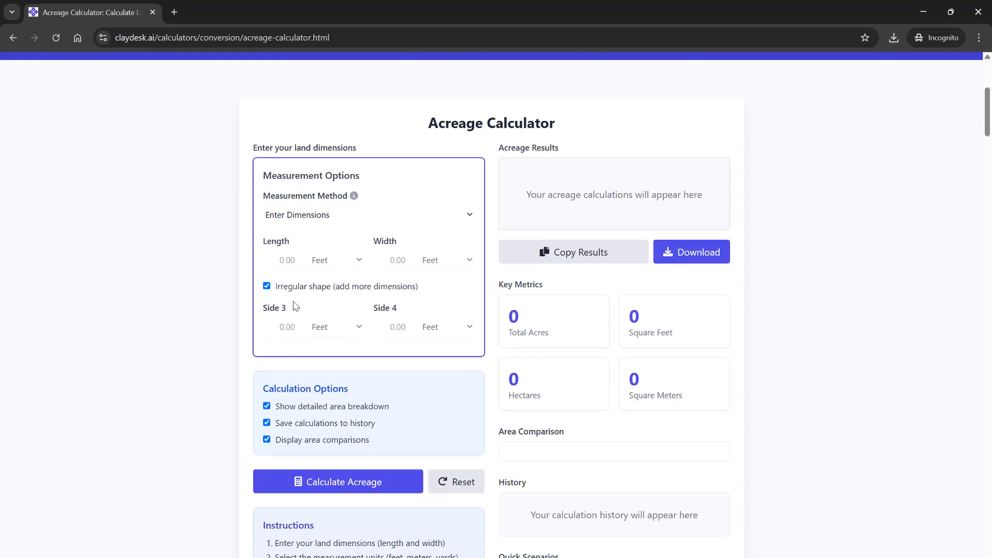
scroll(315, 262, "up", 4)
scroll(312, 261, "up", 2)
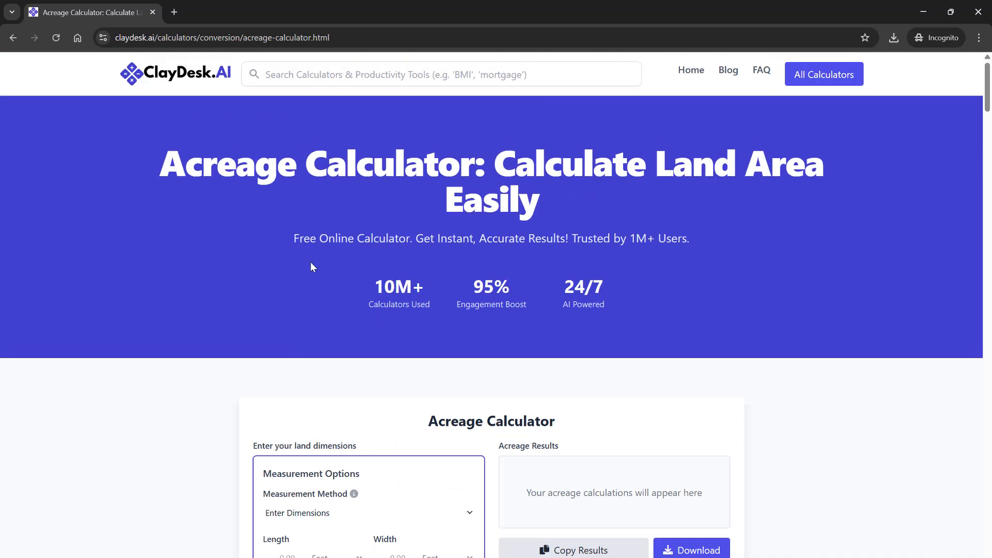
scroll(311, 262, "down", 2)
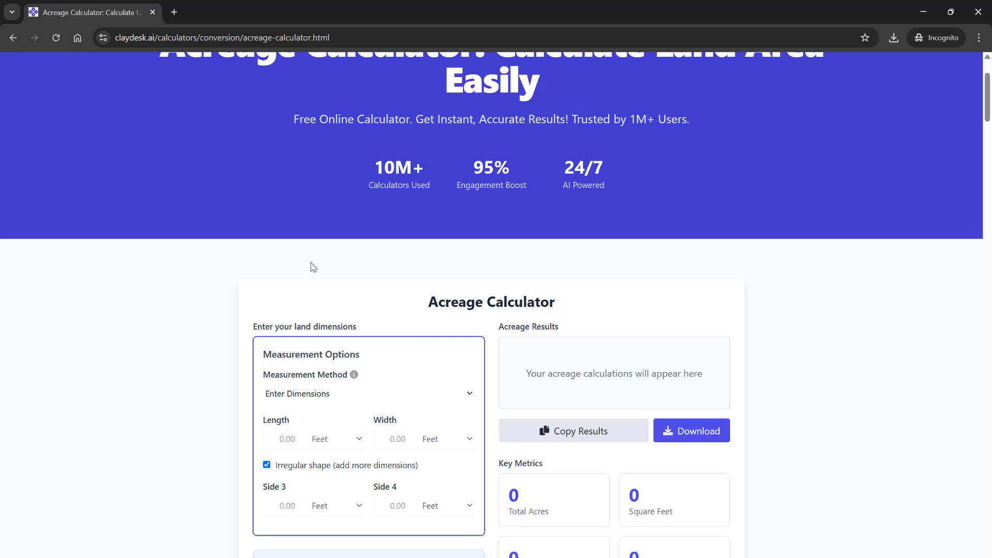
scroll(307, 318, "down", 1)
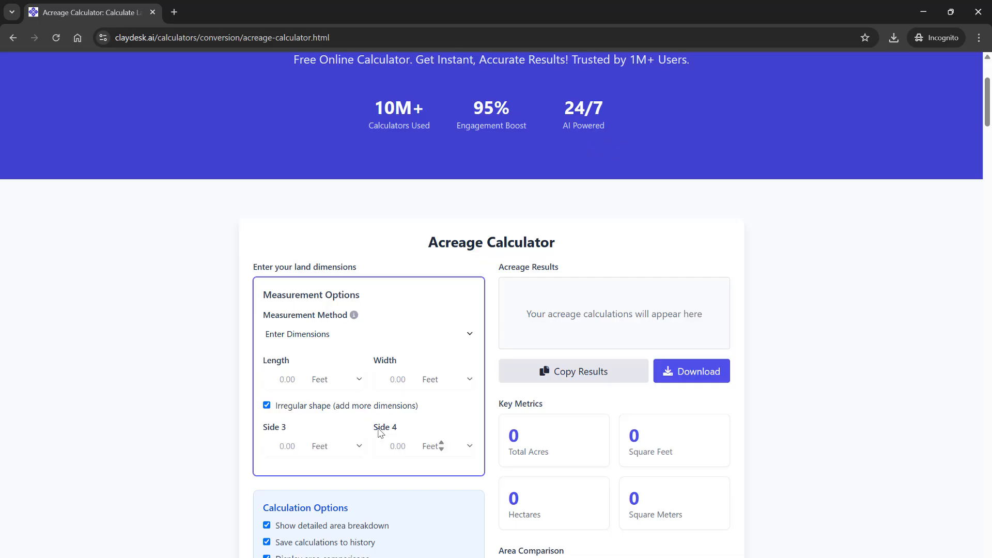
scroll(365, 381, "down", 3)
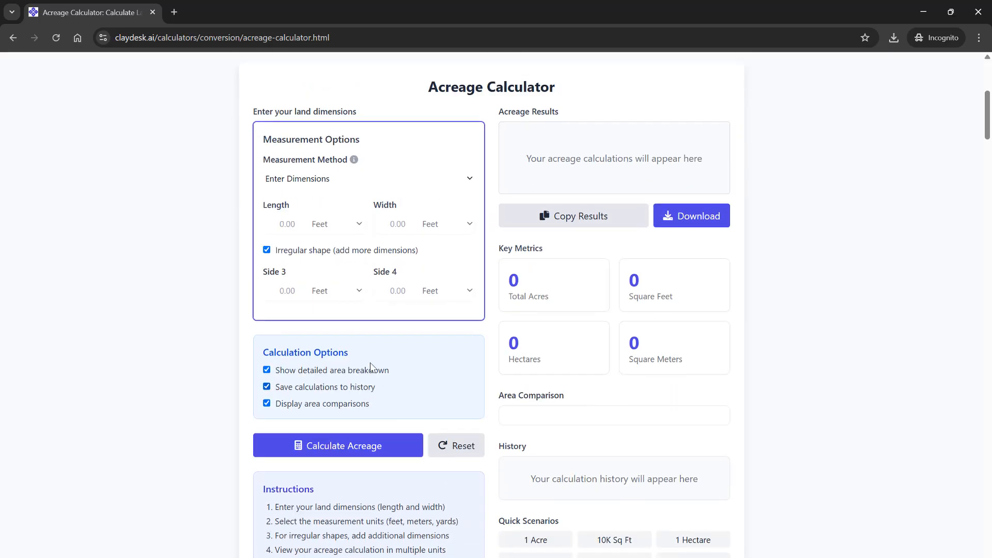
- Set the land's length to 220 feet and its width to 340 feet
scroll(371, 365, "up", 1)
left_click(288, 259)
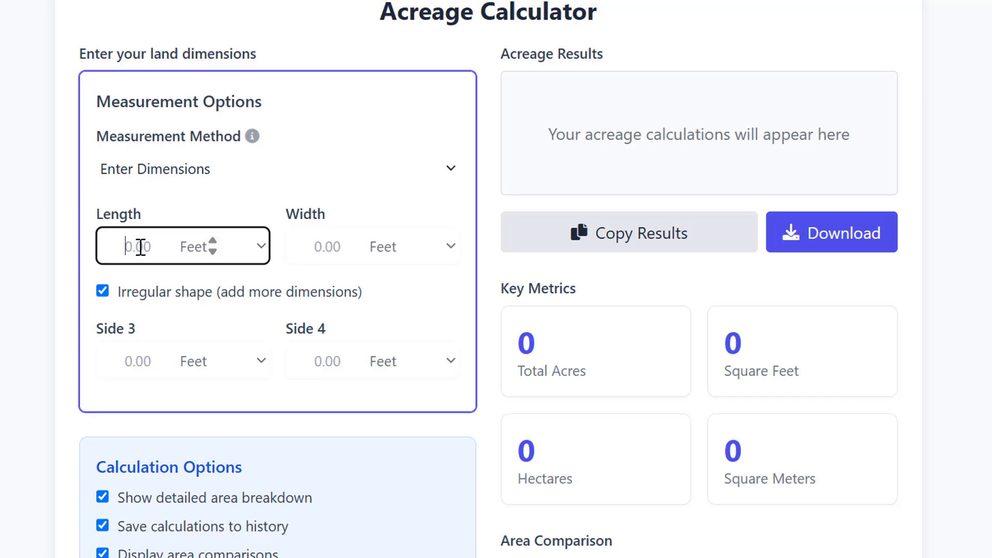
type("220")
left_click(320, 249)
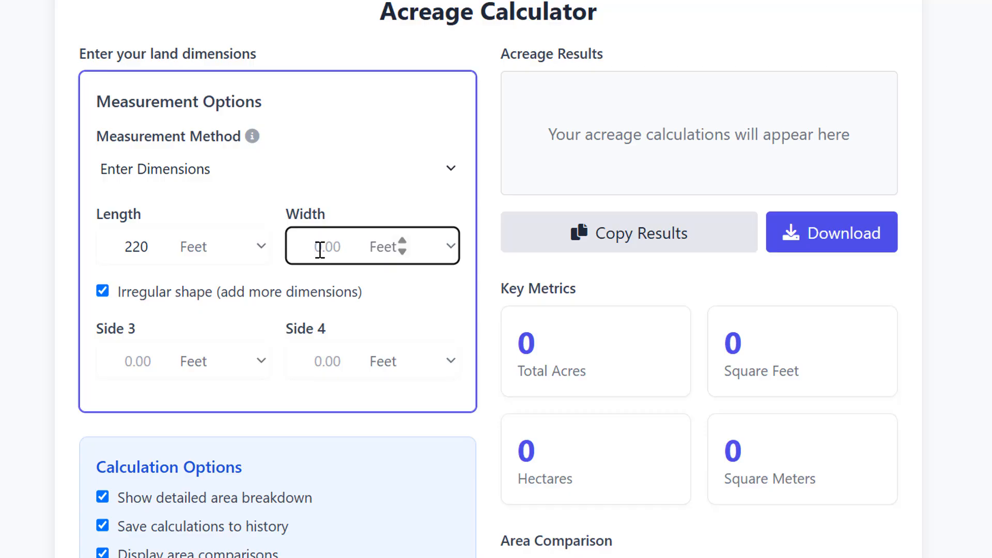
type("340")
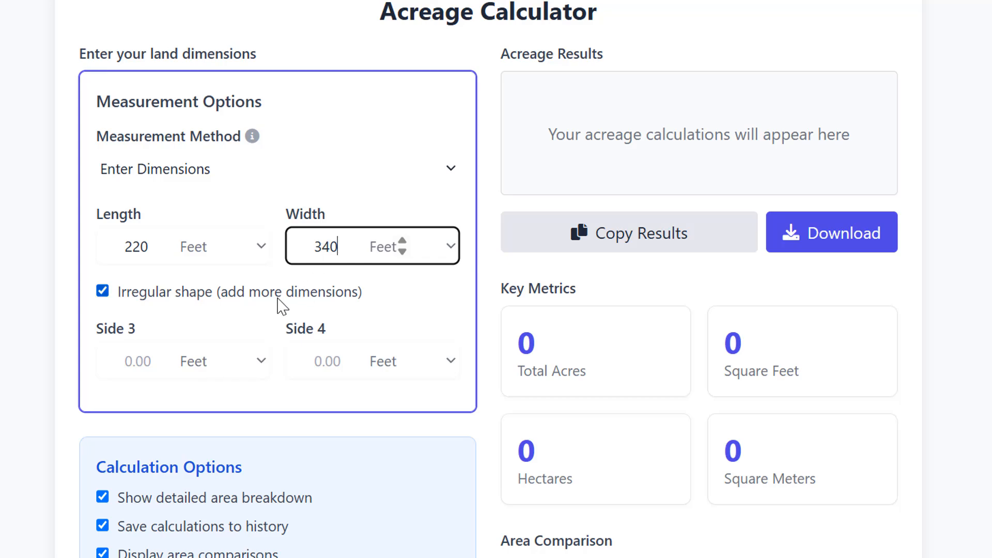
- Set Side 3 to 560 feet and Side 4 to 443 feet for the irregular shape
left_click(139, 366)
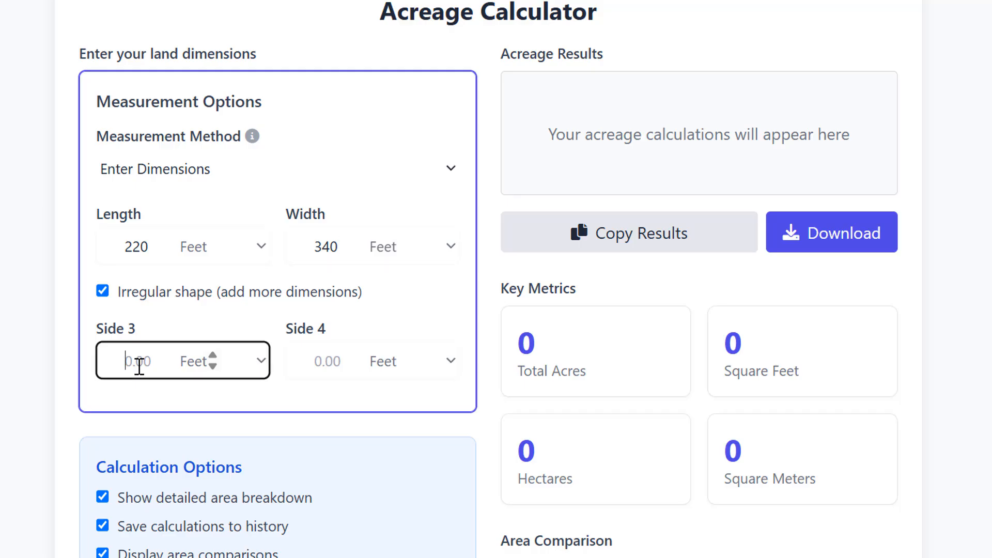
type("560")
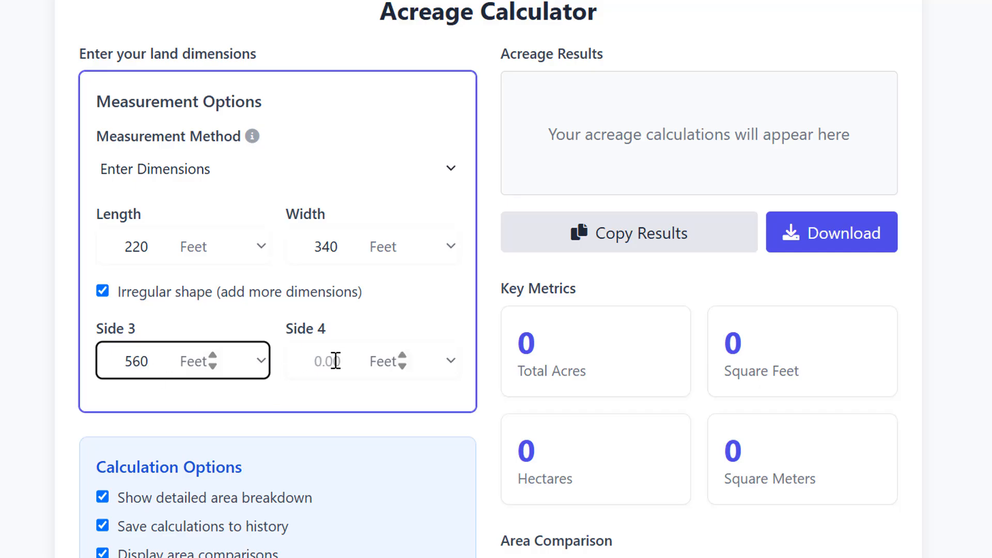
left_click(336, 361)
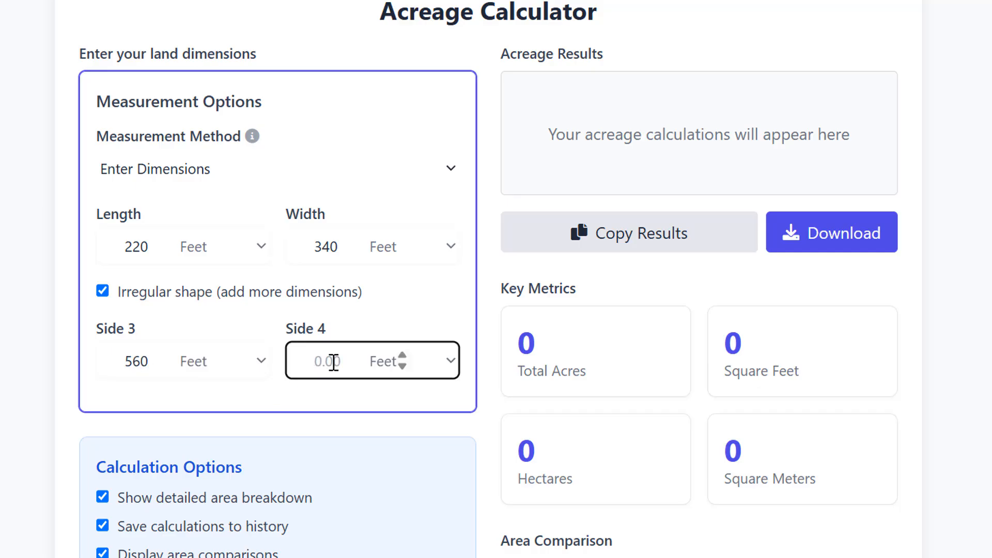
type("443")
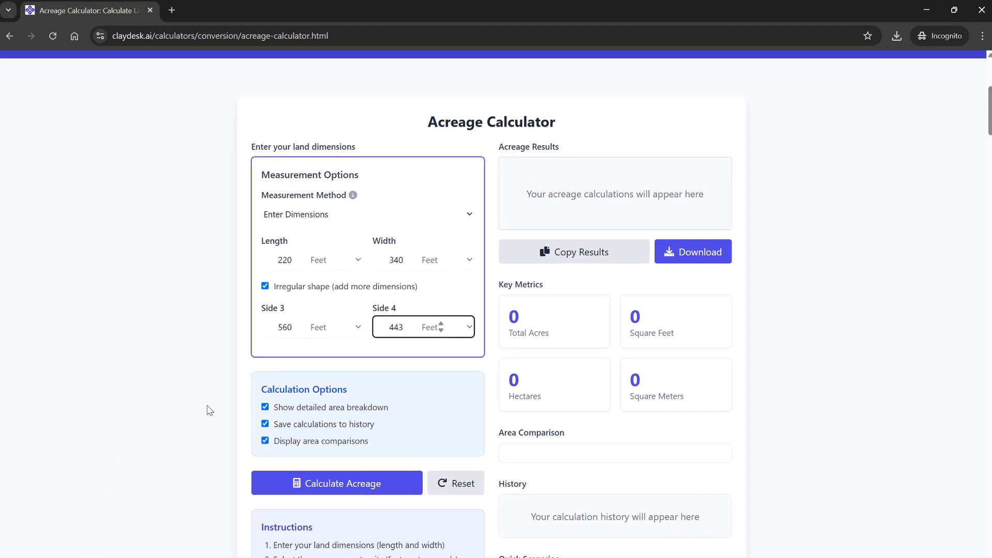
left_click(211, 409)
- Calculate the acreage from the four entered side dimensions
scroll(318, 399, "down", 1)
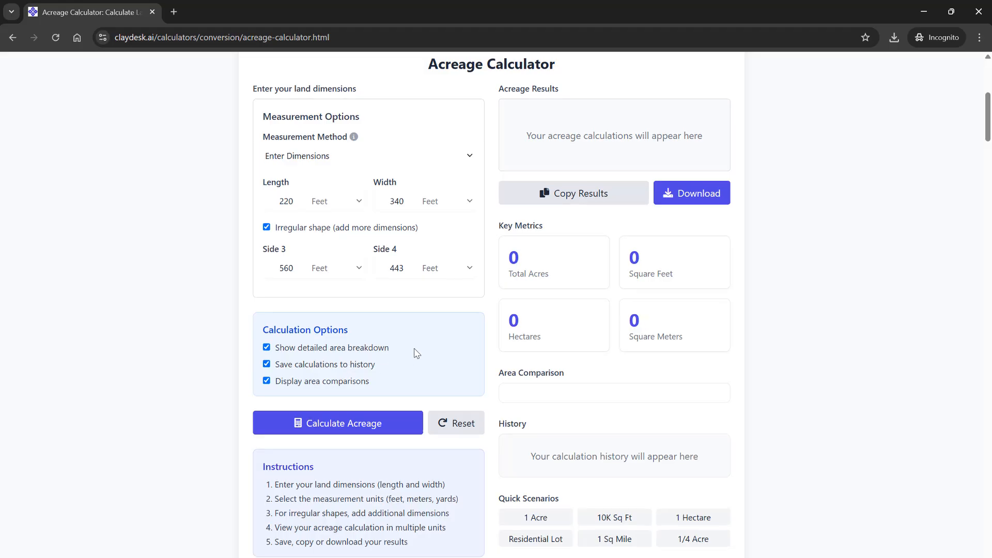
scroll(408, 362, "up", 1)
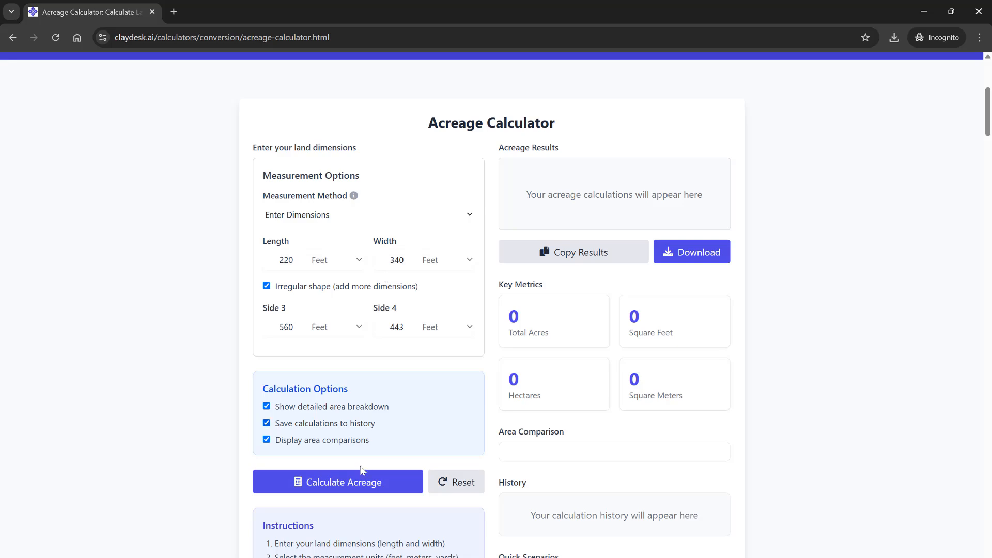
left_click(365, 483)
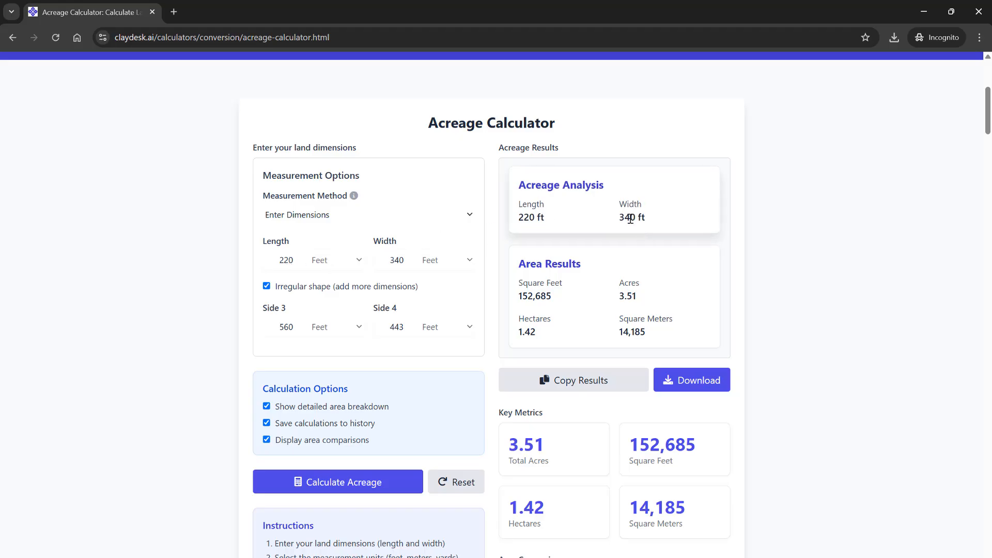
- Review the acreage results, key metrics, area comparison, calculation history and quick scenarios down to the disclaimer
scroll(594, 291, "down", 1)
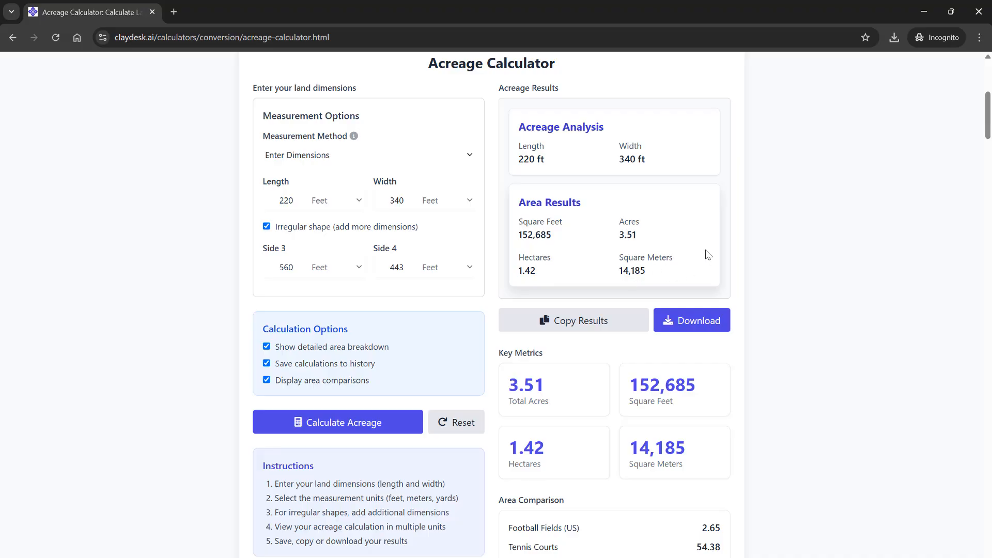
scroll(680, 246, "down", 3)
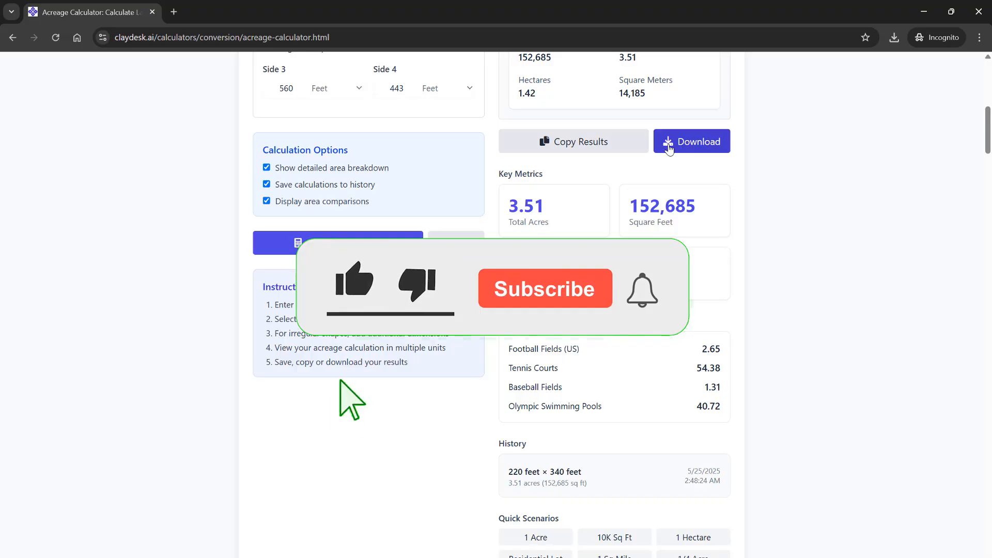
scroll(781, 248, "up", 1)
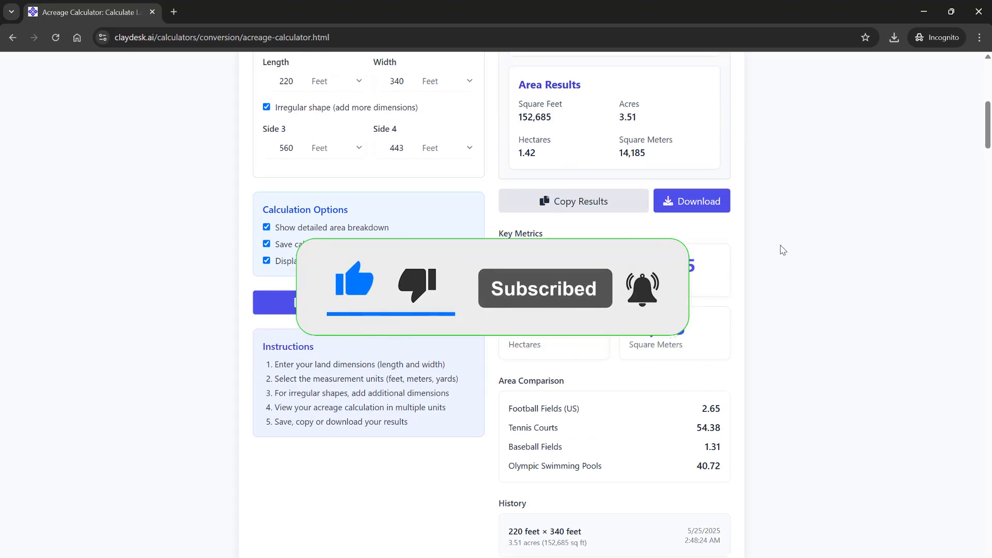
scroll(781, 249, "down", 2)
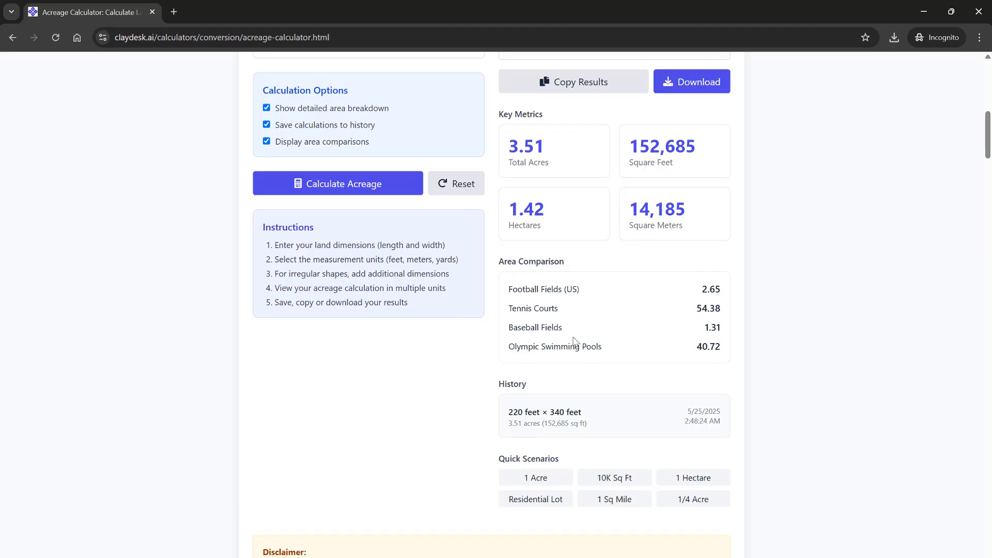
scroll(584, 310, "up", 1)
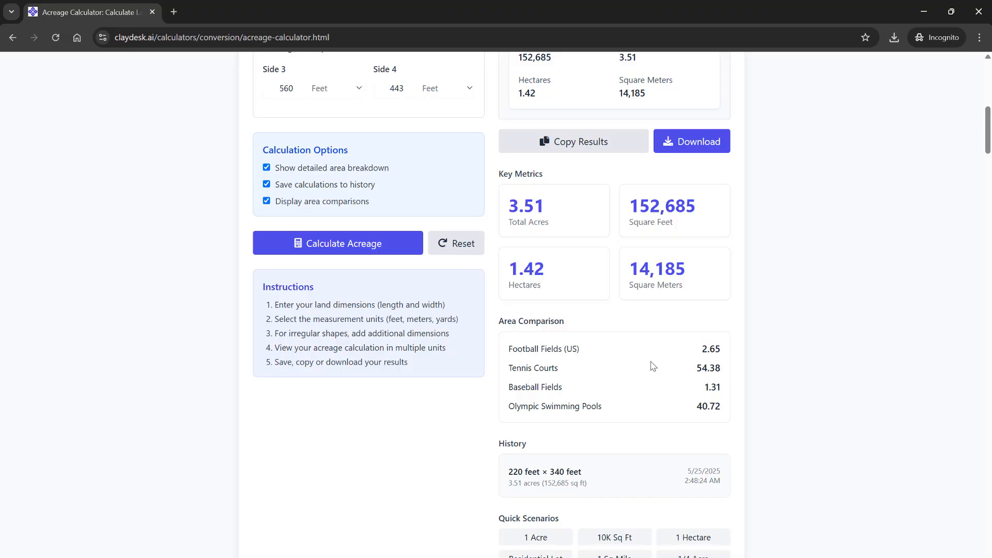
scroll(651, 368, "down", 2)
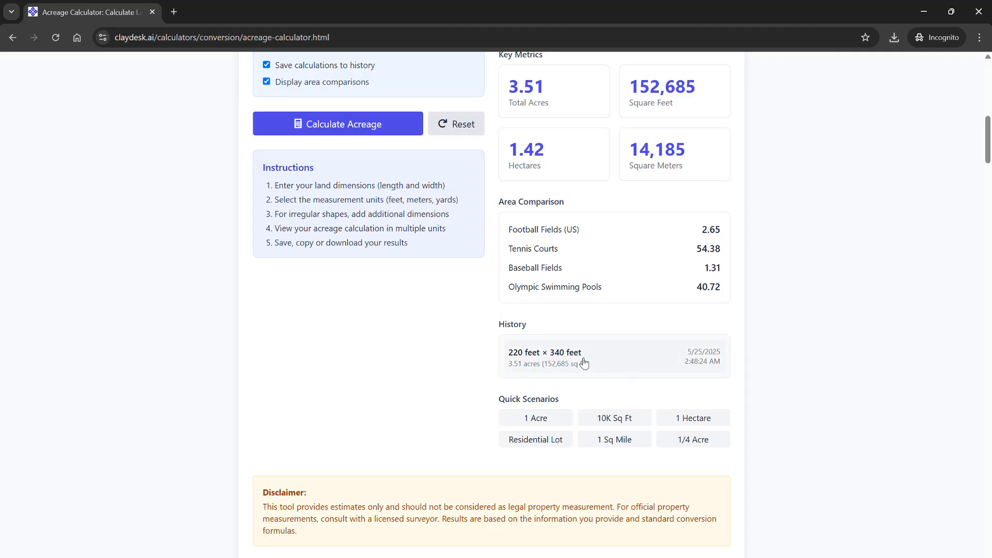
scroll(470, 336, "down", 2)
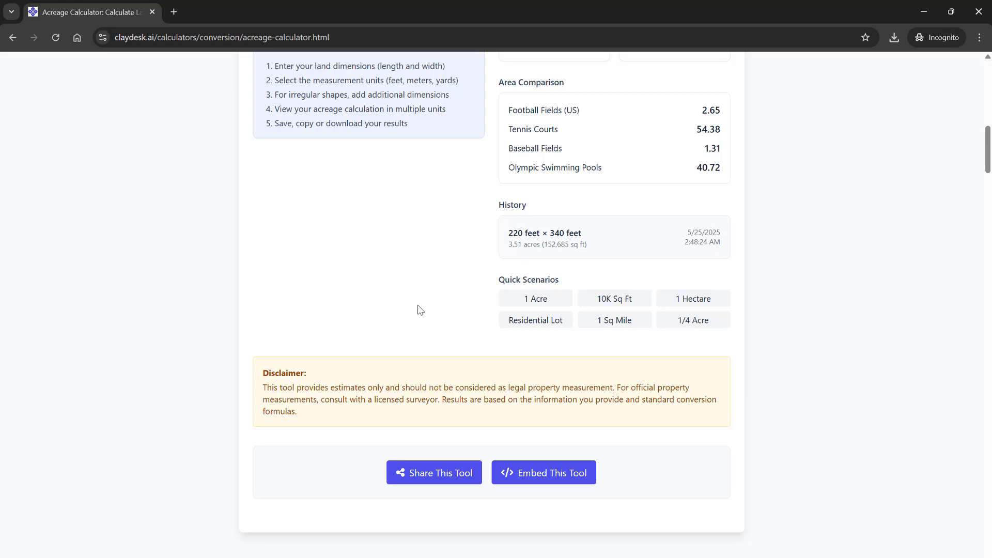
- Return to the land dimensions and select the value entered for Side 3
scroll(408, 305, "up", 5)
scroll(390, 302, "up", 3)
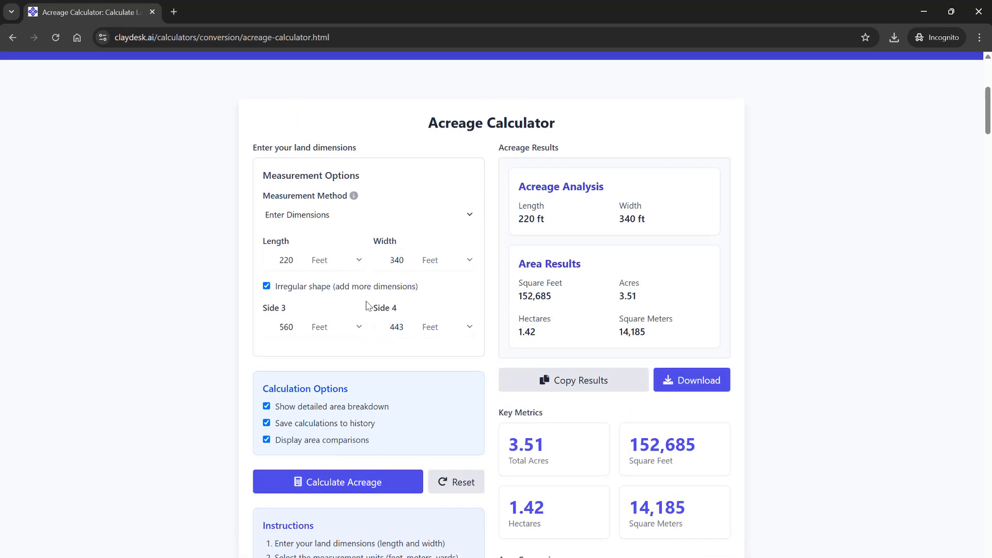
left_click(294, 326)
double_click(288, 326)
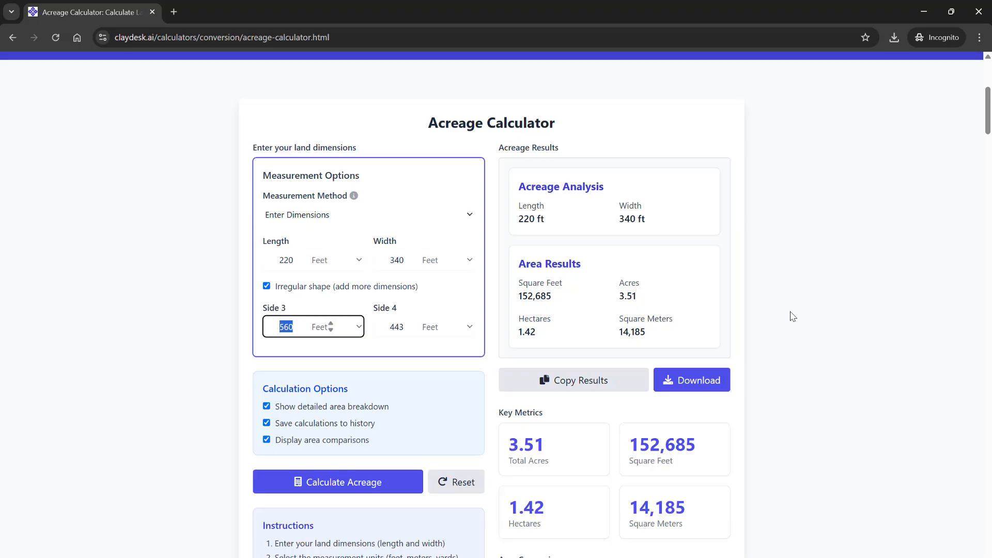
- Read through the acreage guide below the calculator, covering units, conversion factors, calculation methods and practical use cases
scroll(793, 316, "down", 2)
scroll(793, 316, "down", 6)
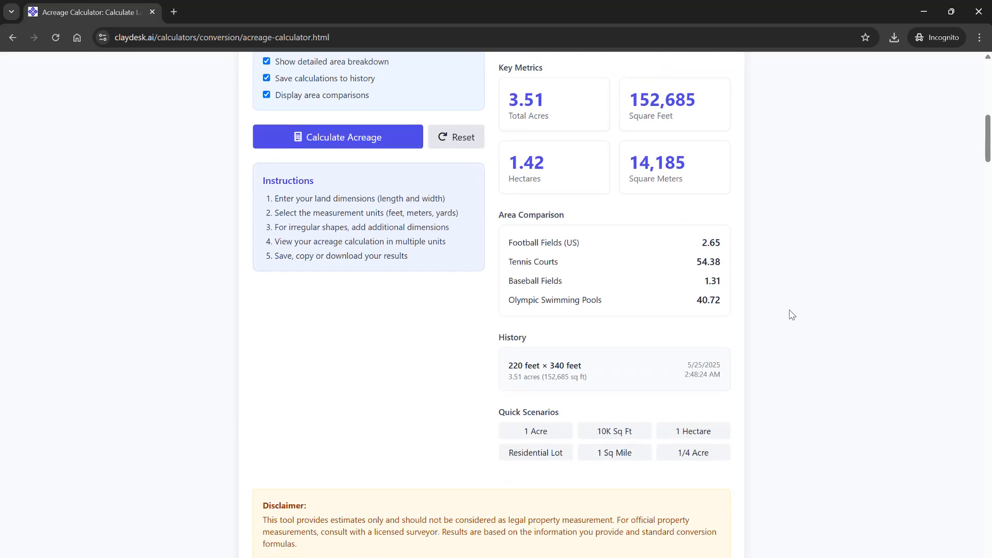
scroll(792, 312, "down", 12)
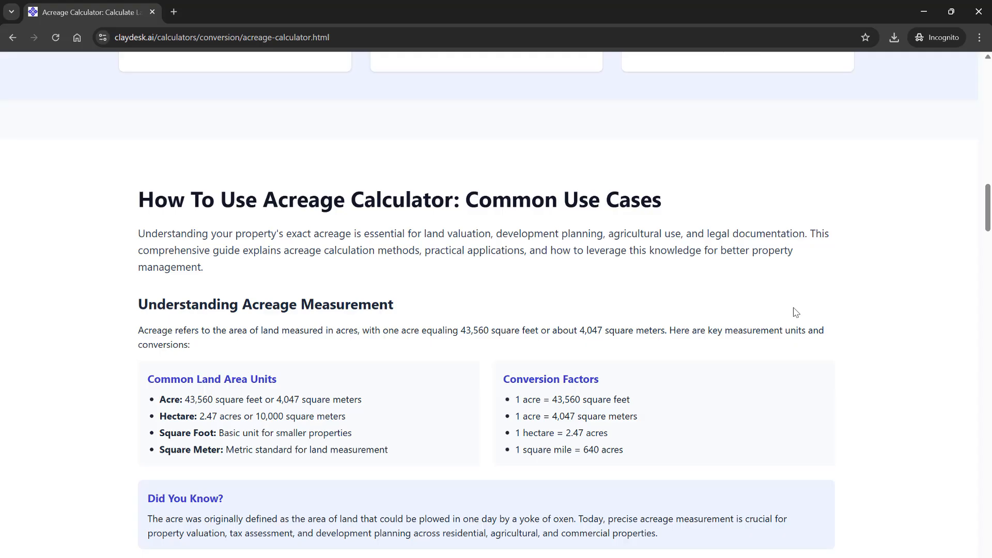
scroll(817, 307, "down", 3)
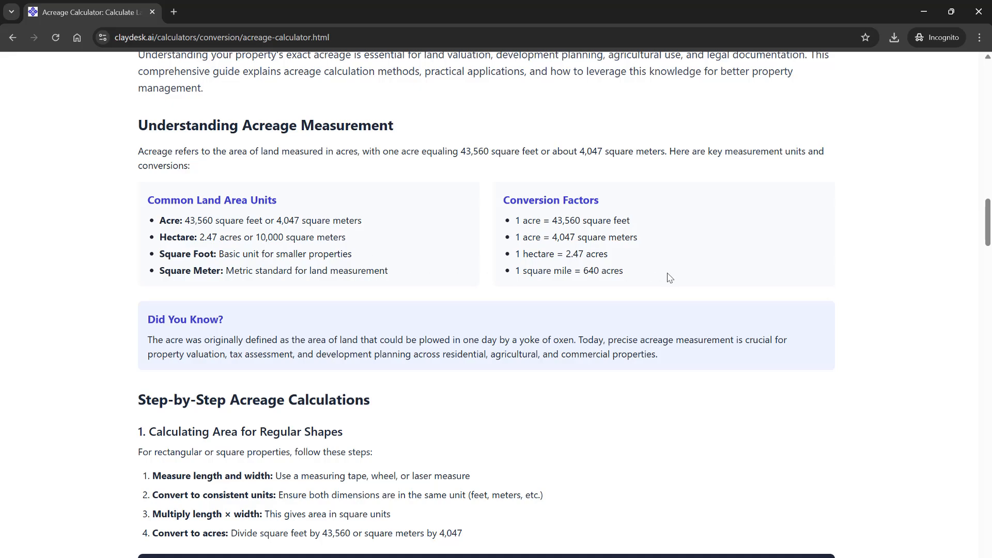
scroll(745, 274, "down", 4)
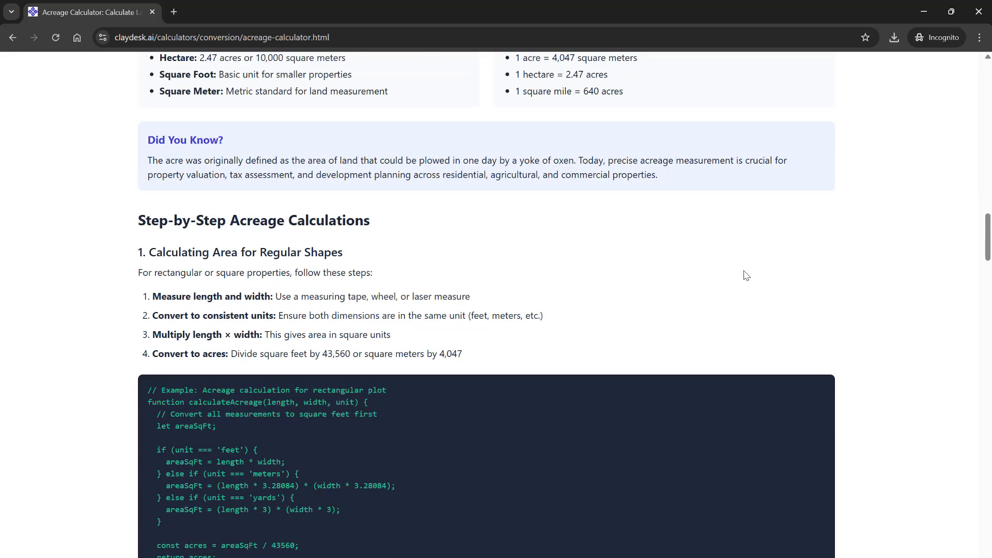
scroll(609, 245, "down", 12)
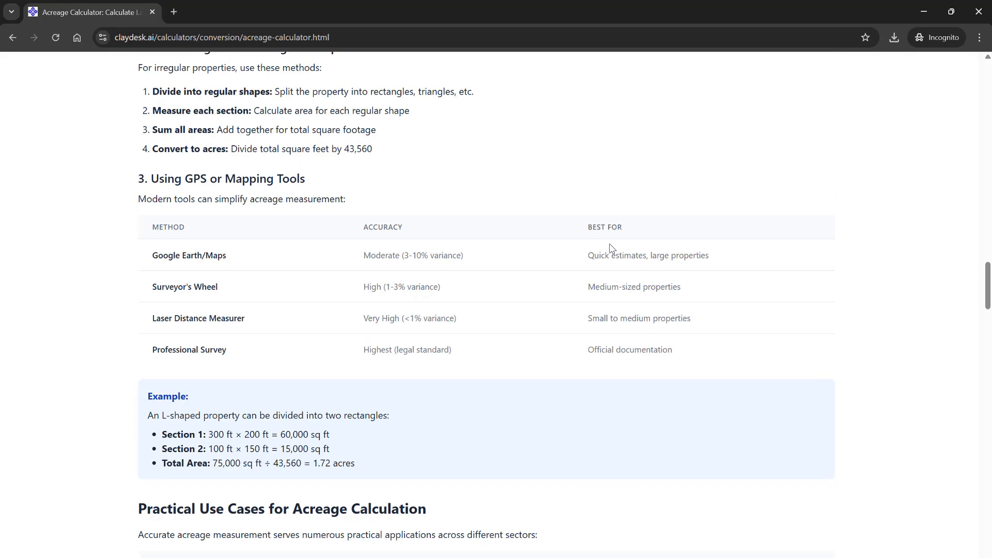
scroll(610, 247, "down", 5)
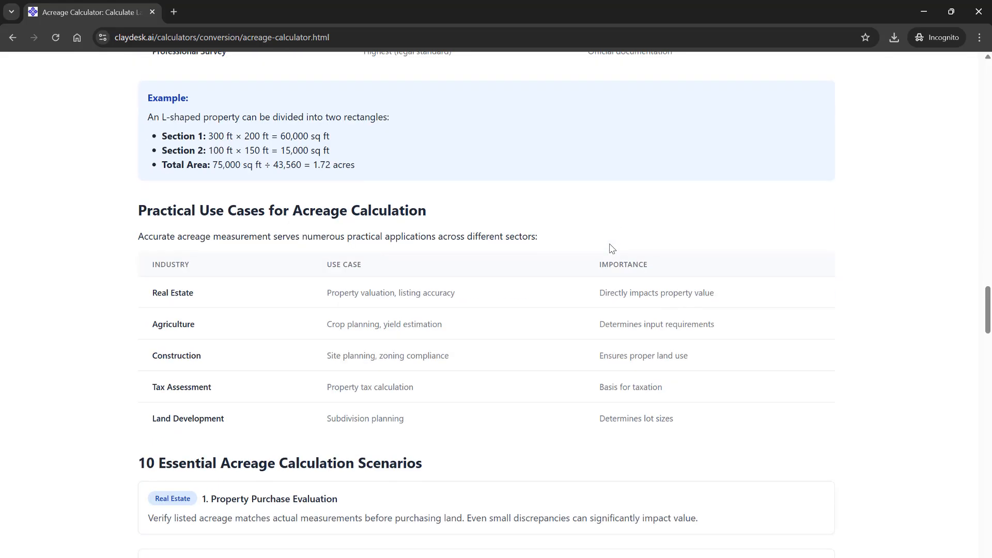
scroll(611, 248, "down", 2)
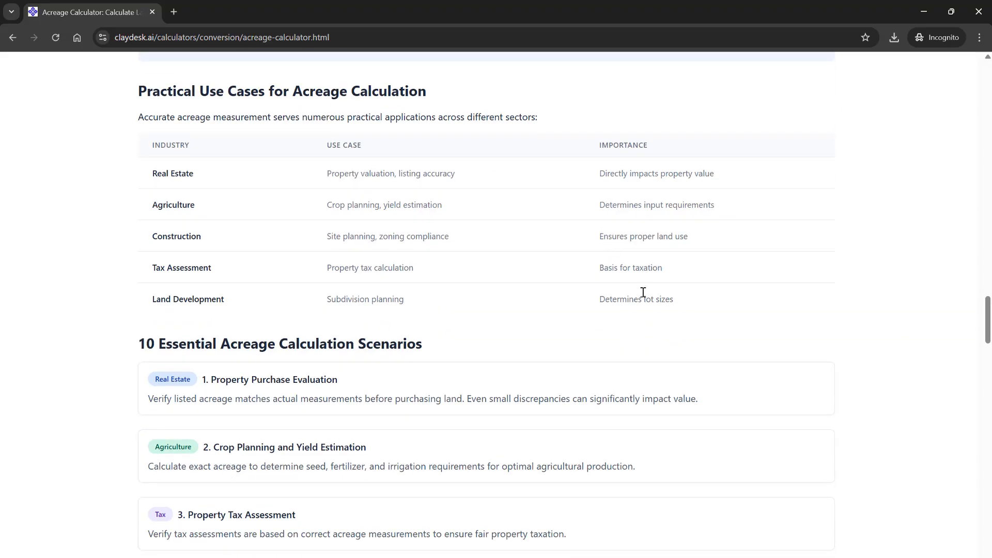
- Return from the guide to the calculator form and reset all entered land dimensions and results
scroll(643, 292, "up", 1)
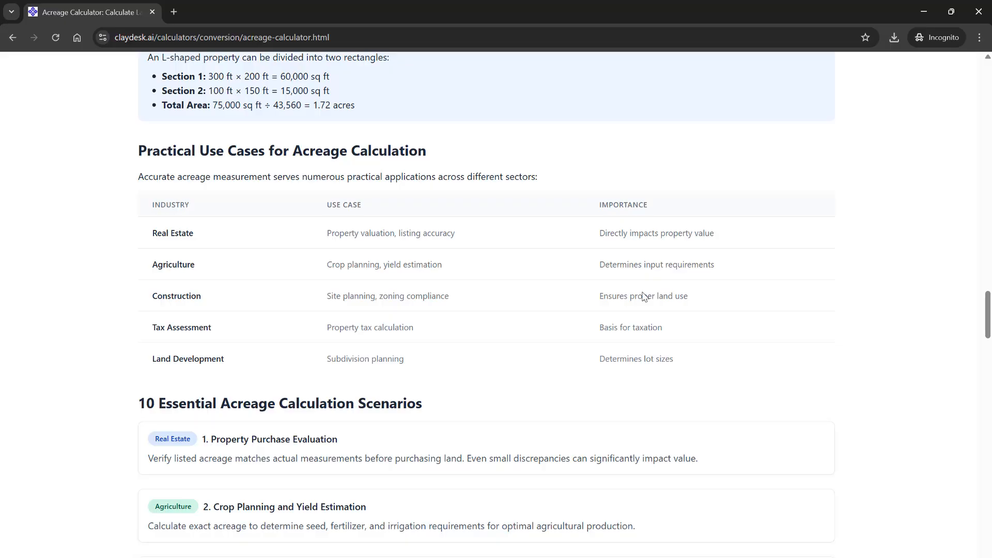
left_click_drag(988, 329, 990, 91)
scroll(810, 320, "down", 2)
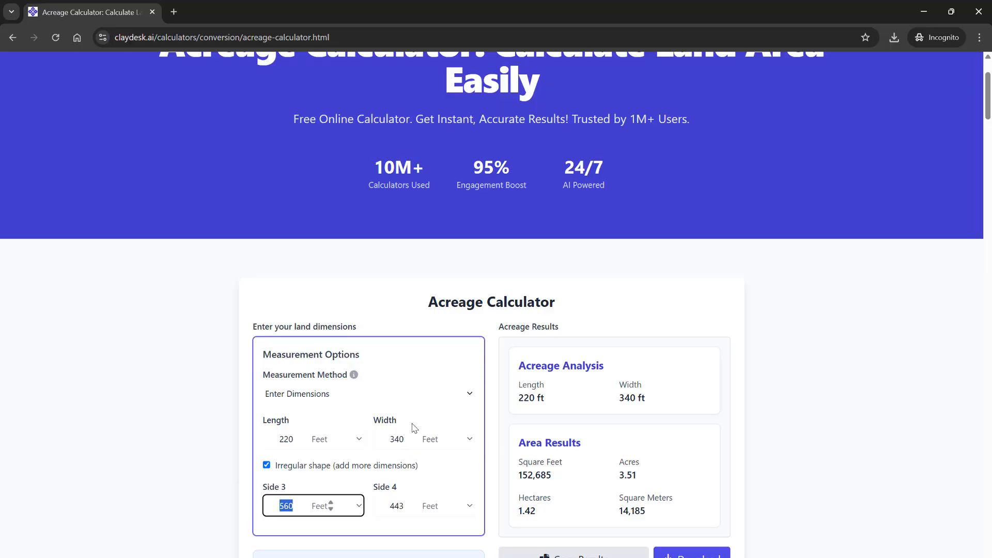
scroll(414, 427, "down", 2)
scroll(439, 427, "down", 2)
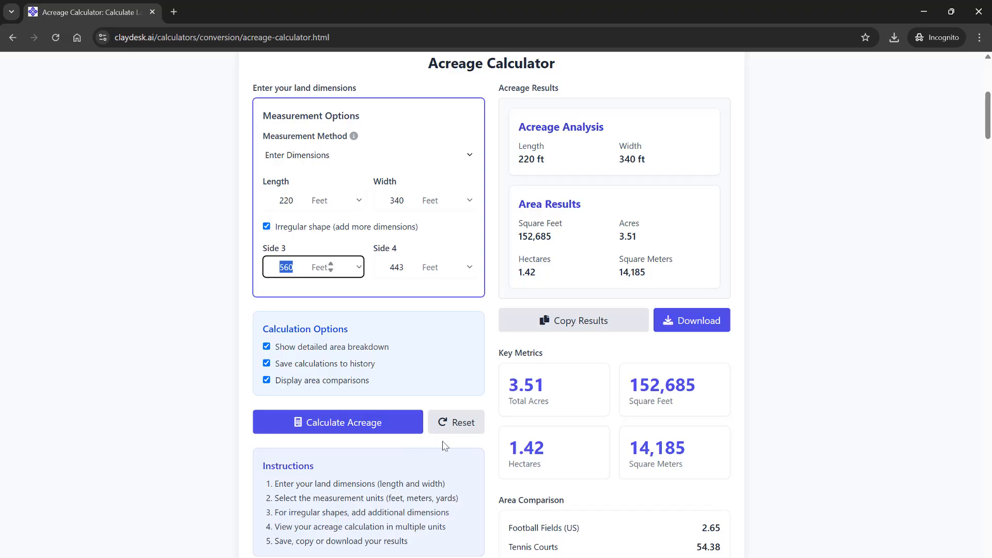
left_click(454, 424)
- Enter a length of 300 feet and a width of 600 feet for a regular plot and calculate its acreage
scroll(458, 432, "up", 3)
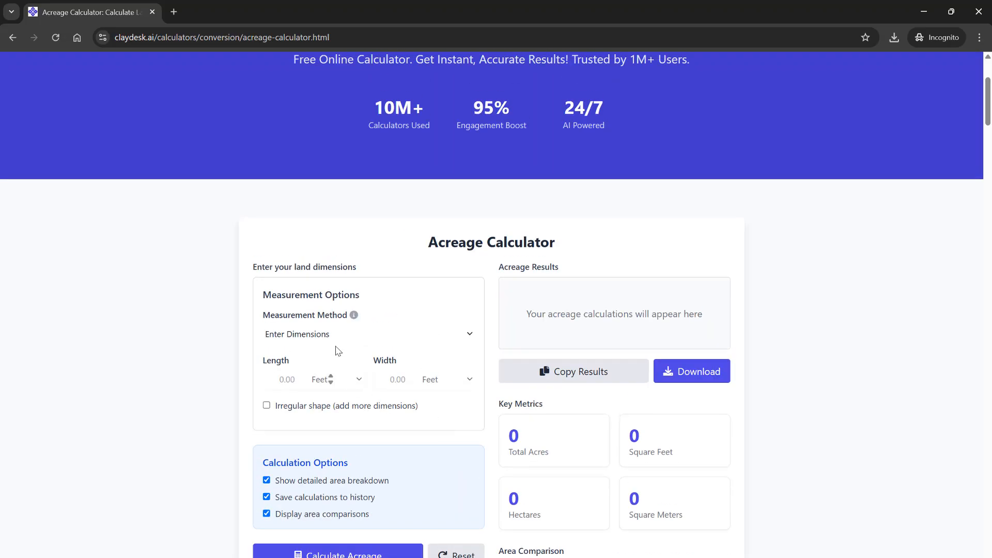
left_click(280, 379)
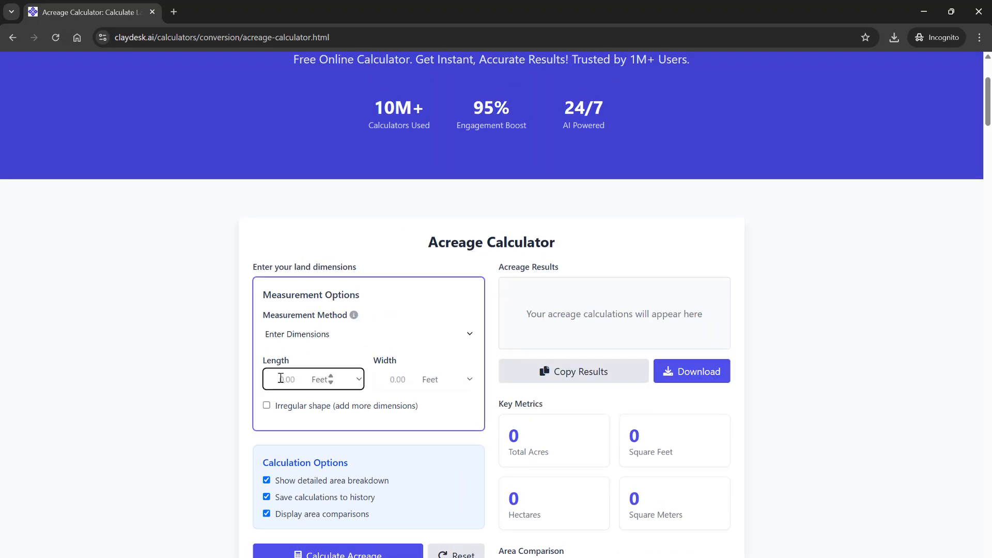
type("300")
left_click(396, 381)
type("600")
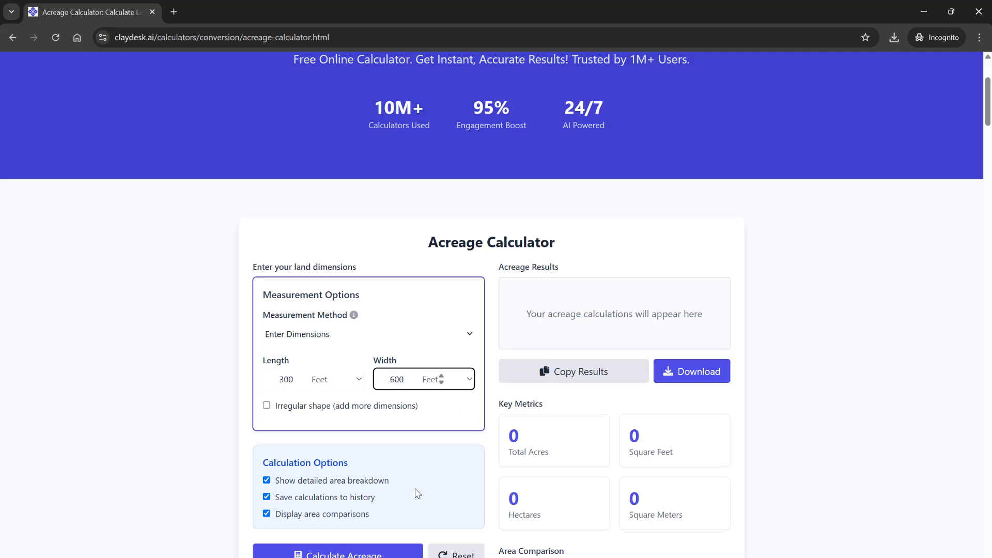
left_click(389, 554)
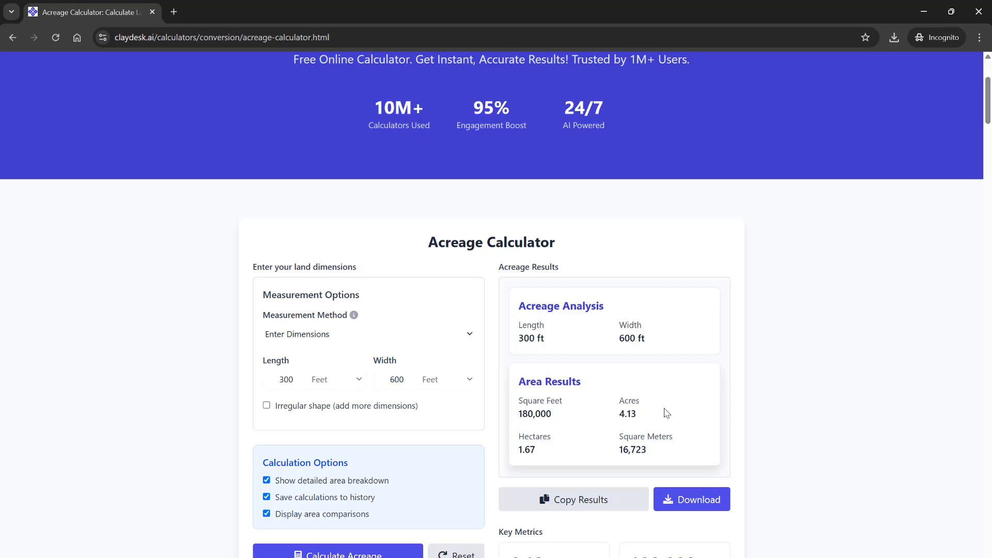
- Review the area results and key metrics for the 300 by 600 ft plot
scroll(666, 412, "down", 2)
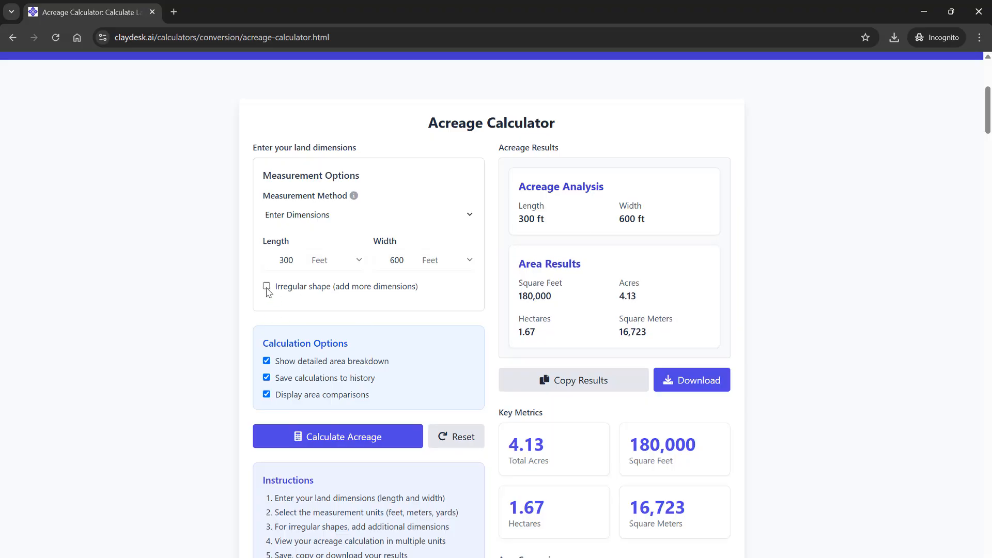
scroll(729, 407, "down", 3)
scroll(729, 407, "up", 4)
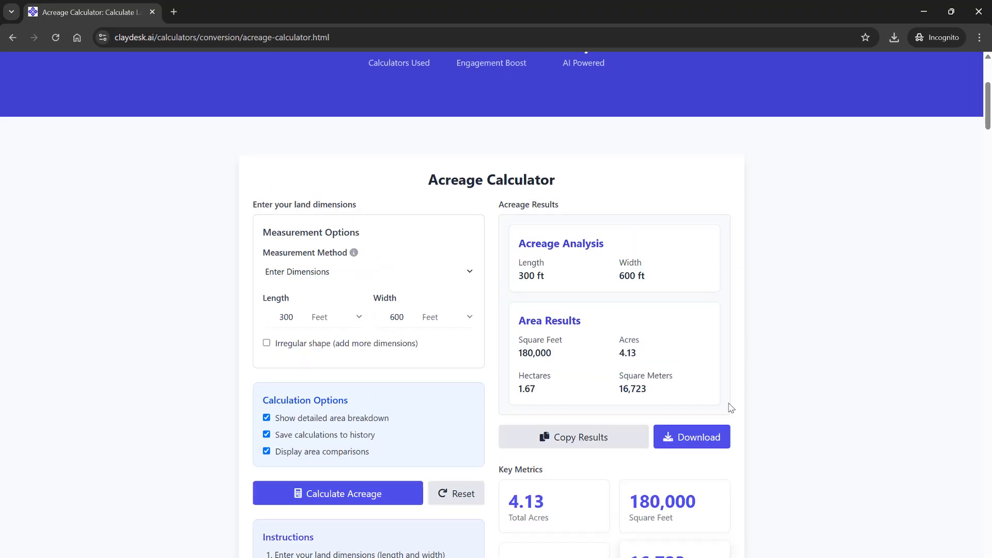
- Go to the ClayDesk.AI home page and look over its tool categories
scroll(730, 408, "up", 5)
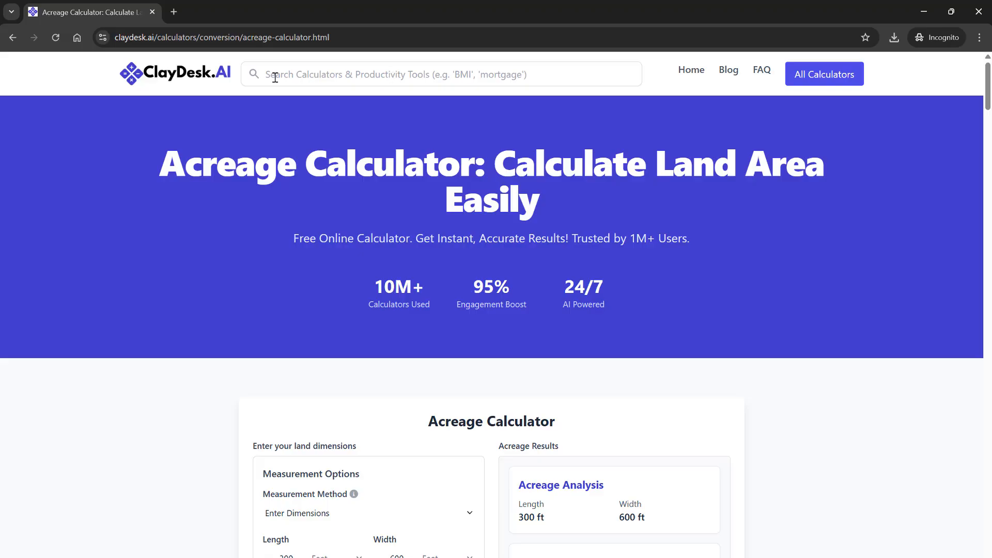
left_click(197, 82)
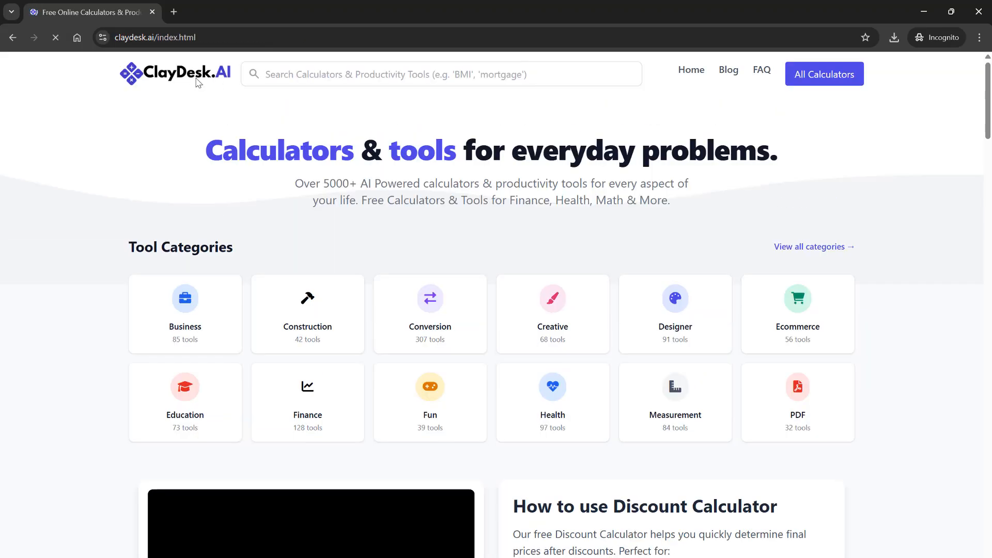
scroll(470, 295, "down", 2)
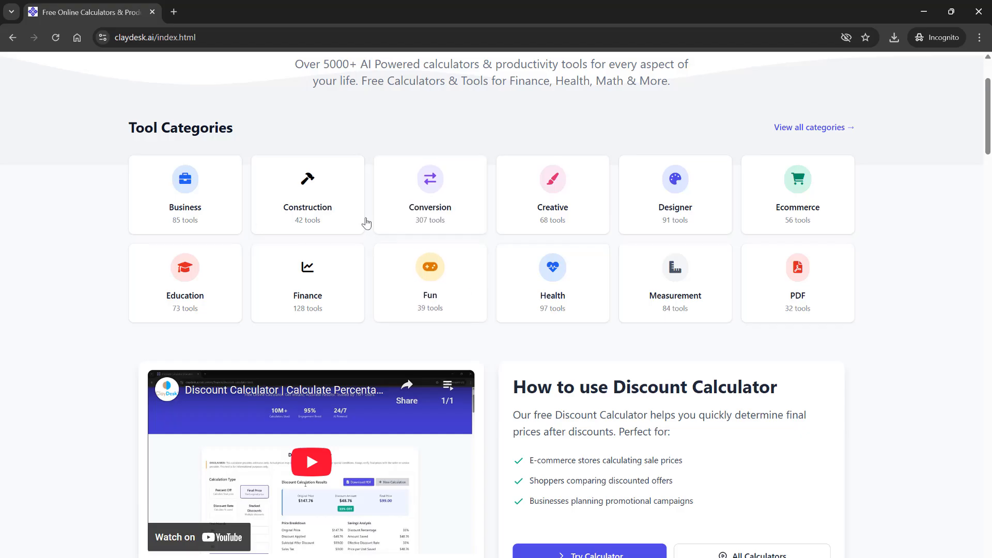
scroll(428, 250, "up", 2)
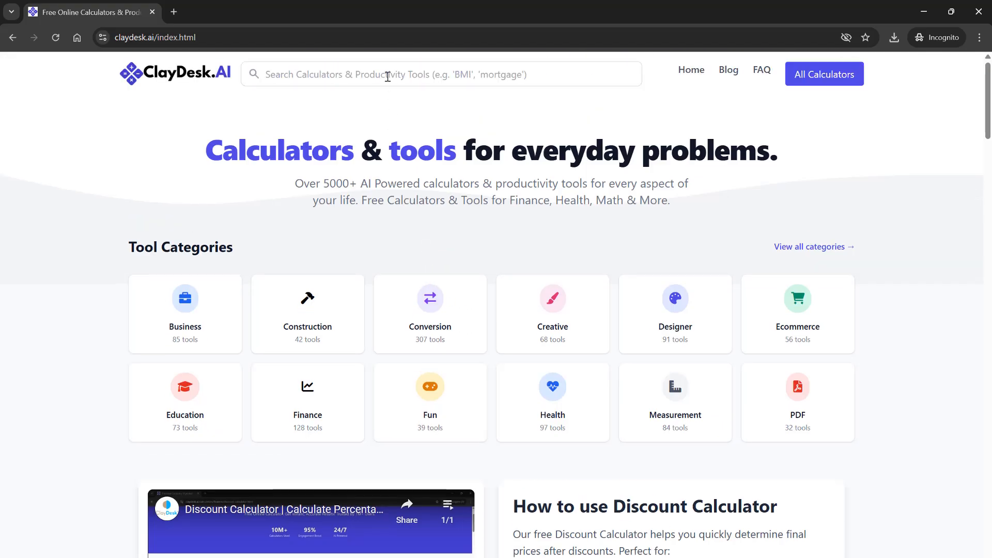